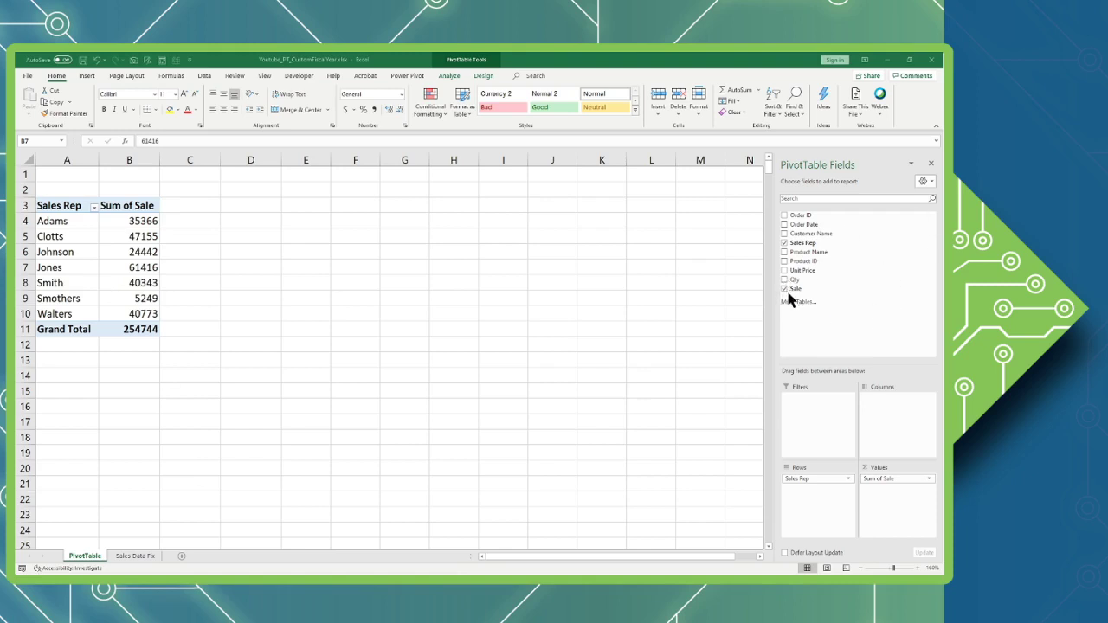
# Add Order Date to the PivotTable rows below Sales Rep, and briefly expand the first rep's January to inspect its daily dates.
pyautogui.moveTo(805, 224); pyautogui.dragTo(815, 498)
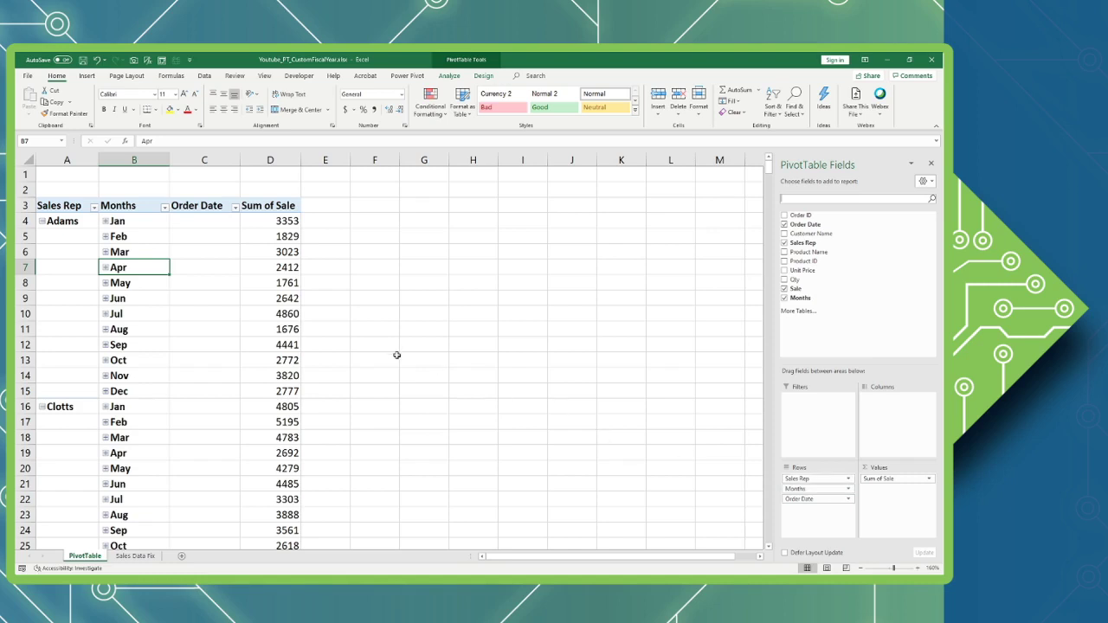
pyautogui.click(106, 222)
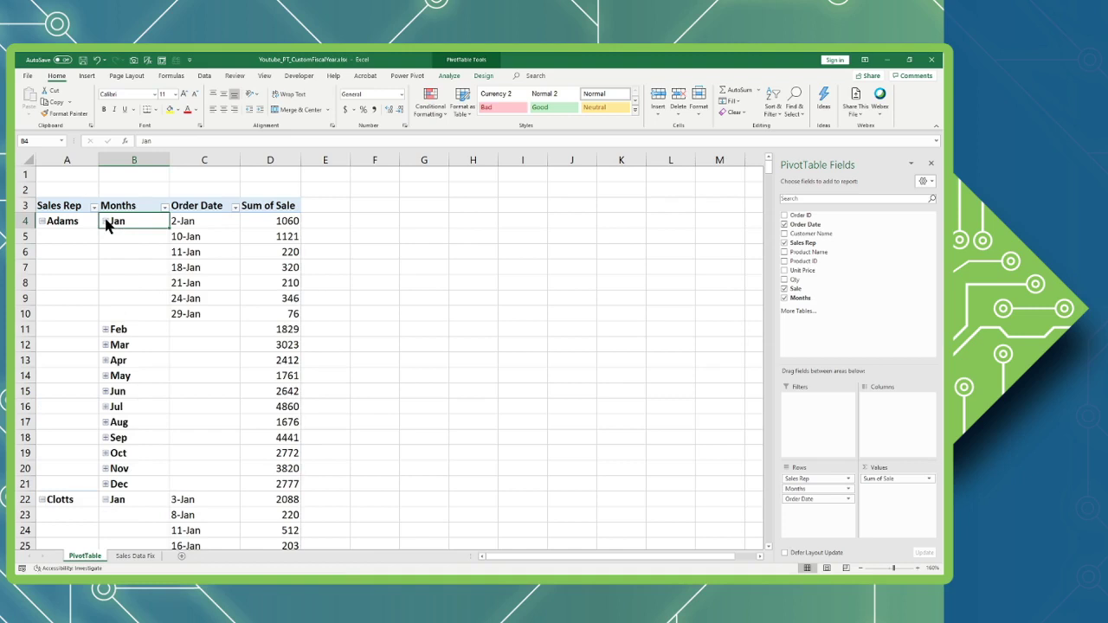
pyautogui.click(106, 222)
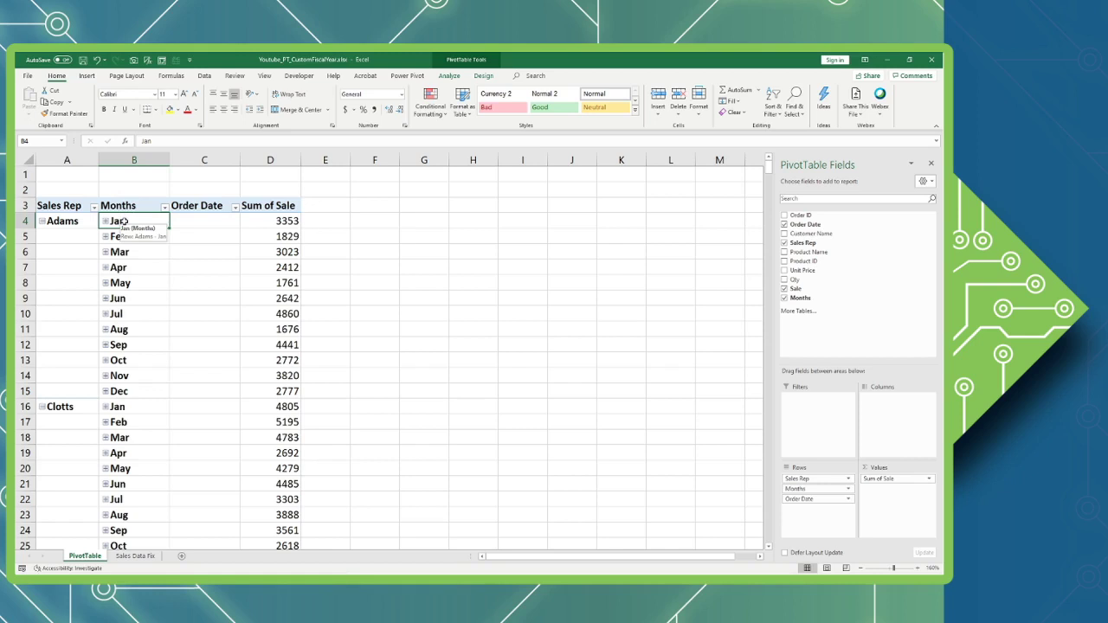
# Group the PivotTable dates by Months and Quarters, leaving out Days.
pyautogui.rightClick(124, 222)
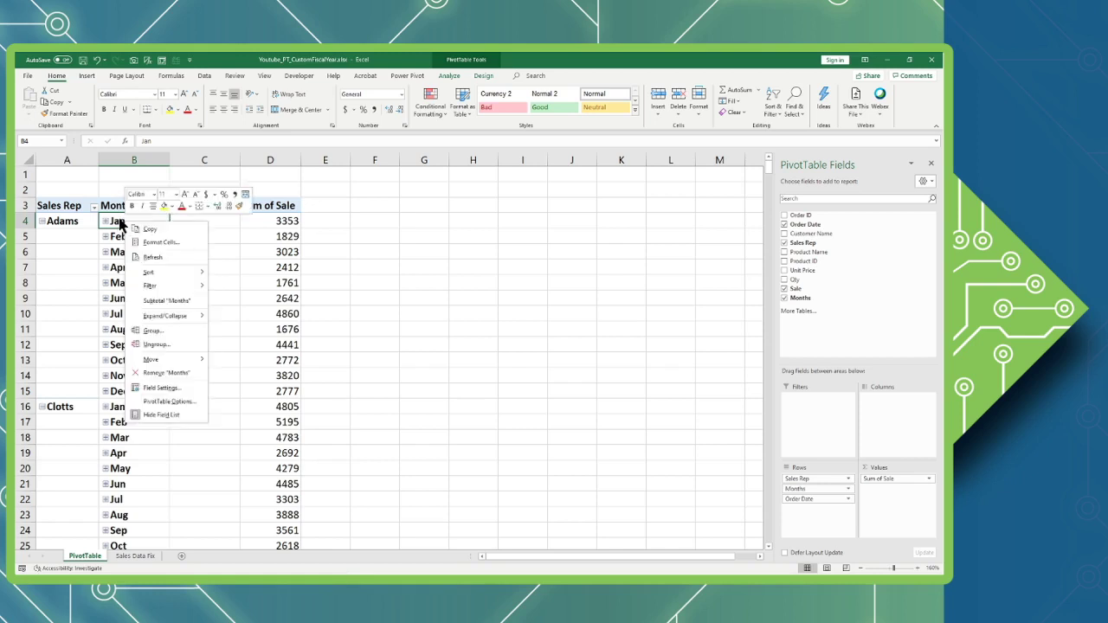
pyautogui.click(152, 334)
pyautogui.moveTo(149, 262); pyautogui.dragTo(389, 205)
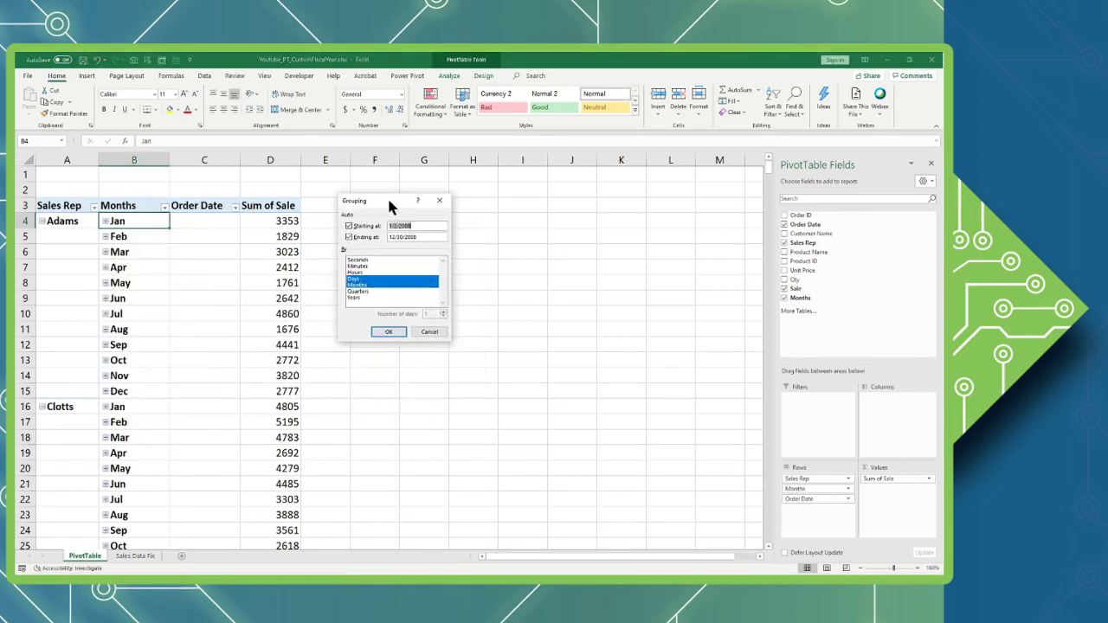
pyautogui.click(362, 278)
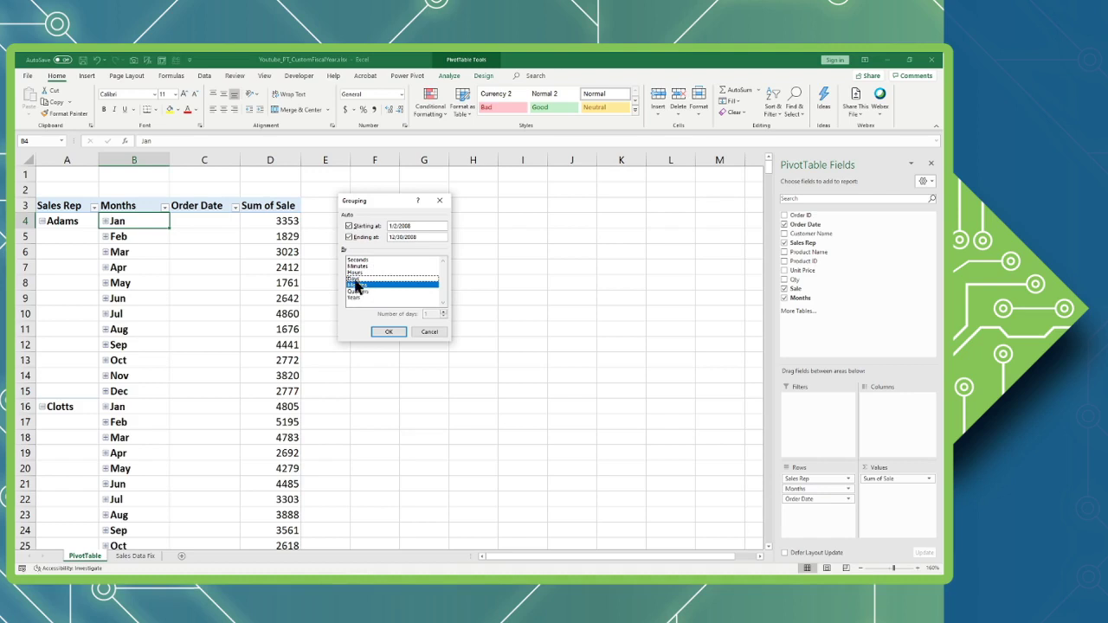
pyautogui.click(354, 291)
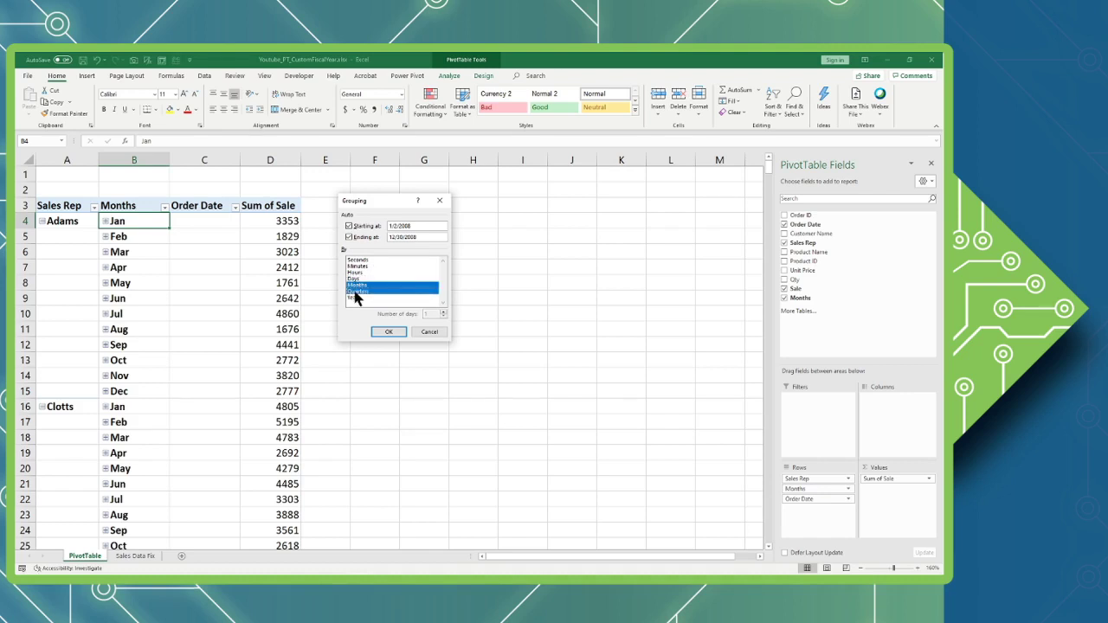
pyautogui.click(391, 331)
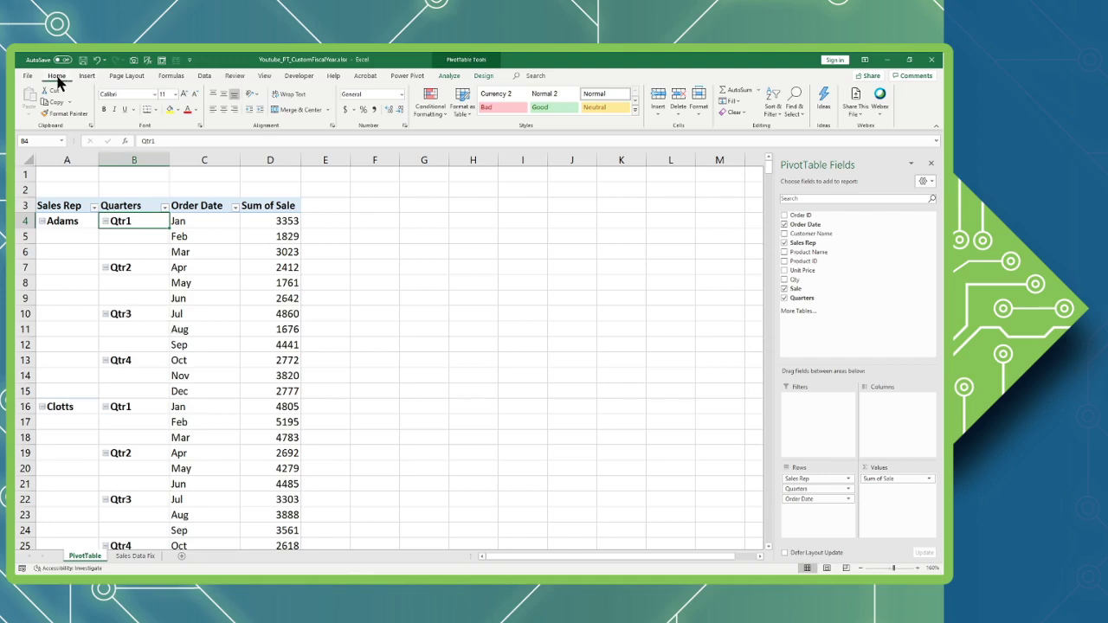
# Find the Qtr1 labels in the PivotTable and replace them with Quarter 3.
pyautogui.click(803, 120)
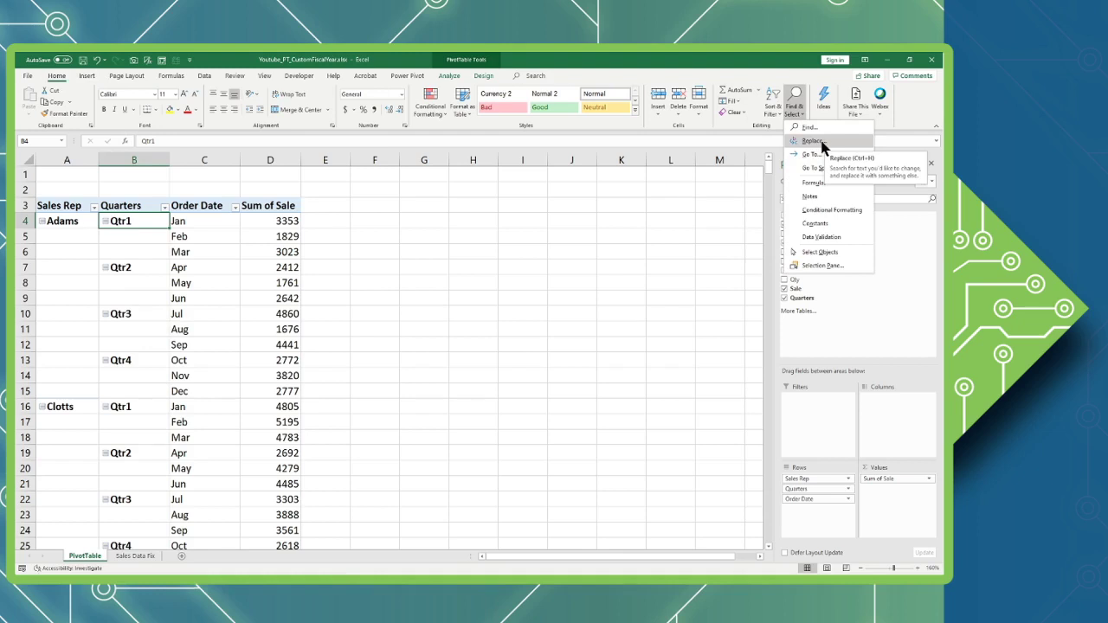
pyautogui.click(820, 144)
pyautogui.moveTo(386, 309); pyautogui.dragTo(397, 218)
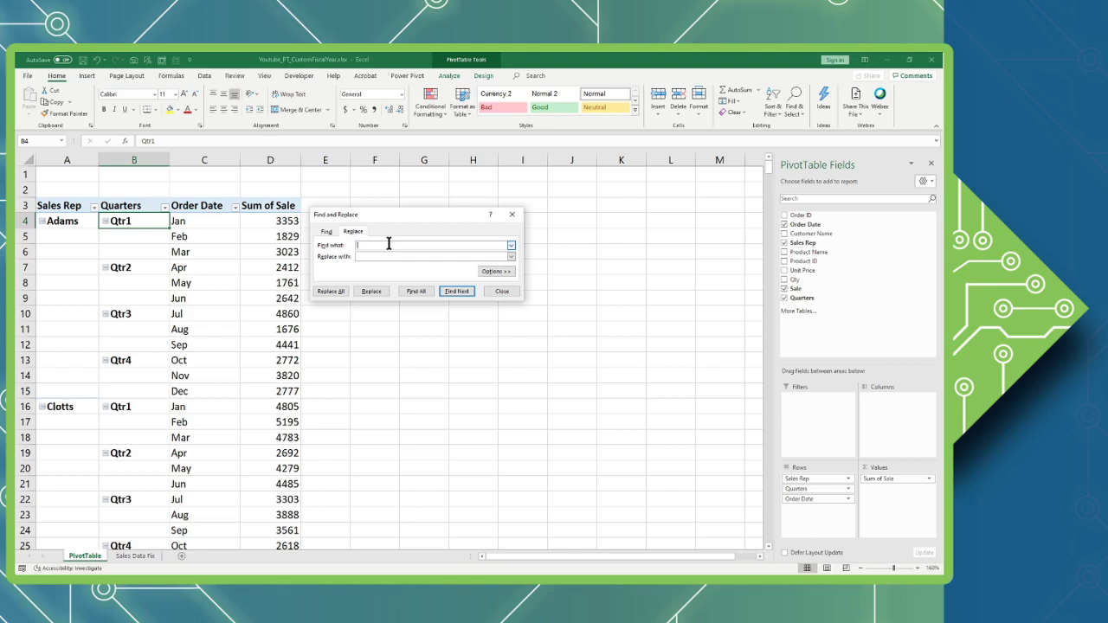
pyautogui.write('Qtr1')
pyautogui.click(363, 256)
pyautogui.write('Quarter 3')
pyautogui.click(419, 291)
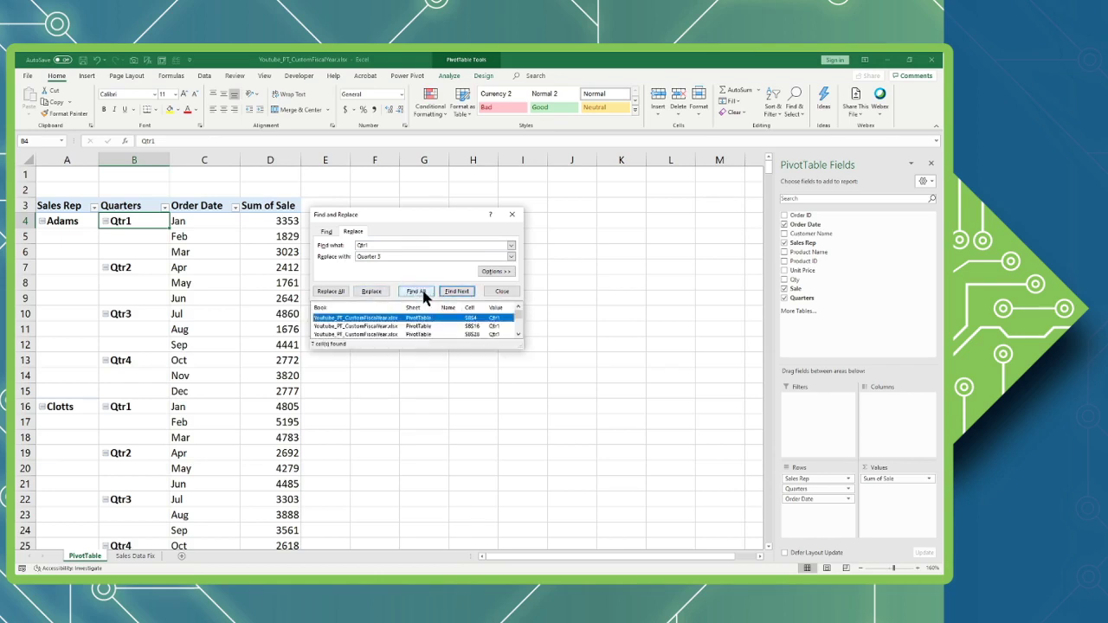
pyautogui.click(372, 292)
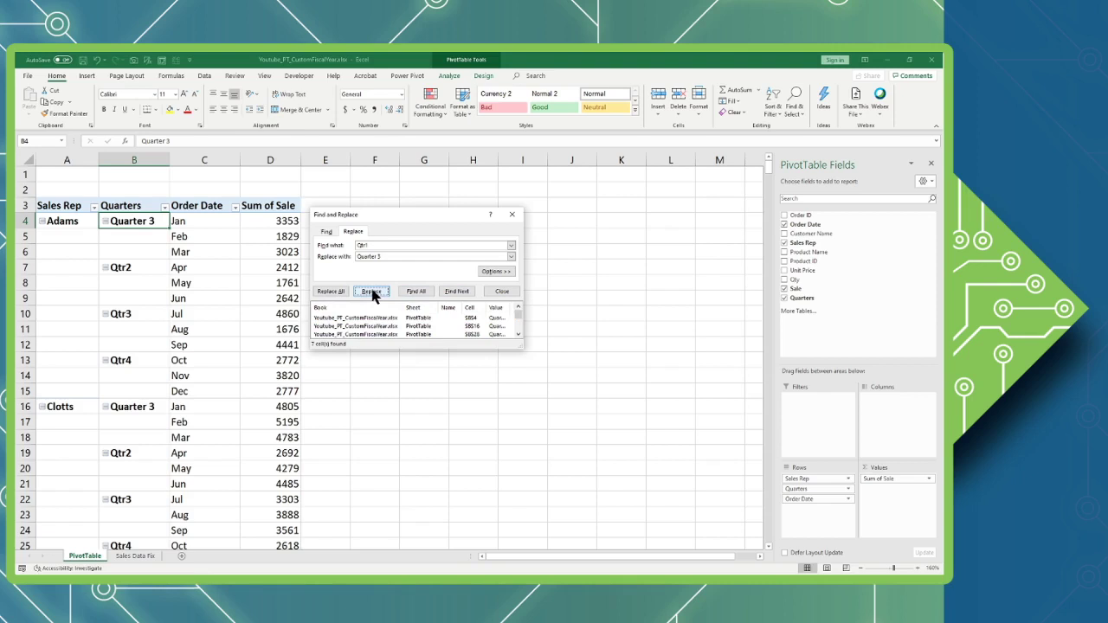
# Find the Qtr2 labels and replace them with Quarter 4.
pyautogui.click(368, 246)
pyautogui.click(381, 254)
pyautogui.press('BackSpace')
pyautogui.write('4')
pyautogui.click(416, 292)
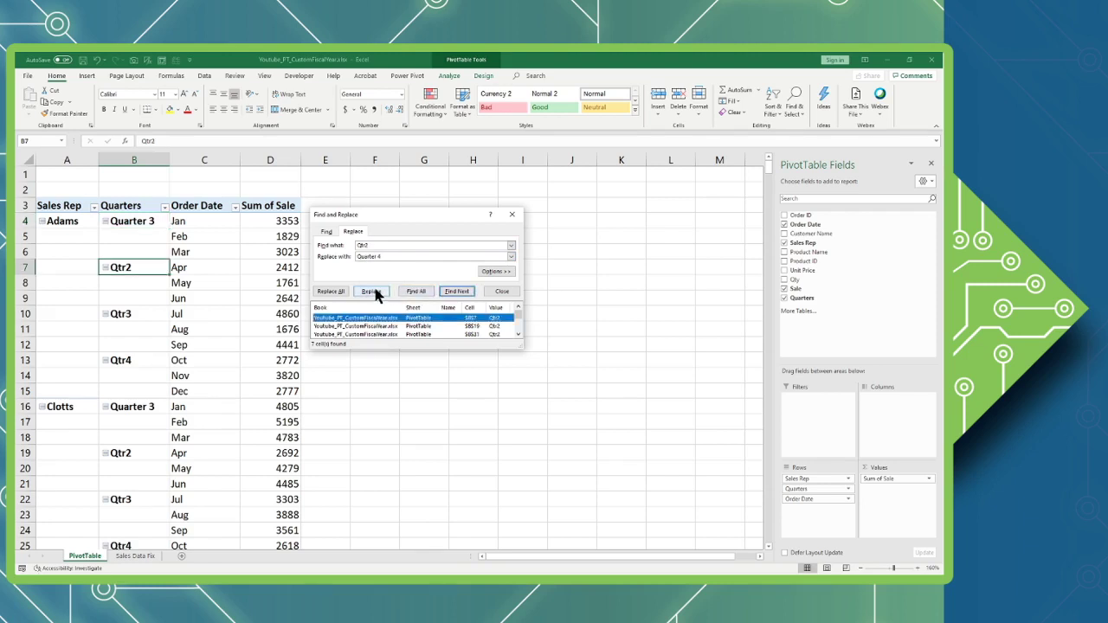
pyautogui.click(371, 292)
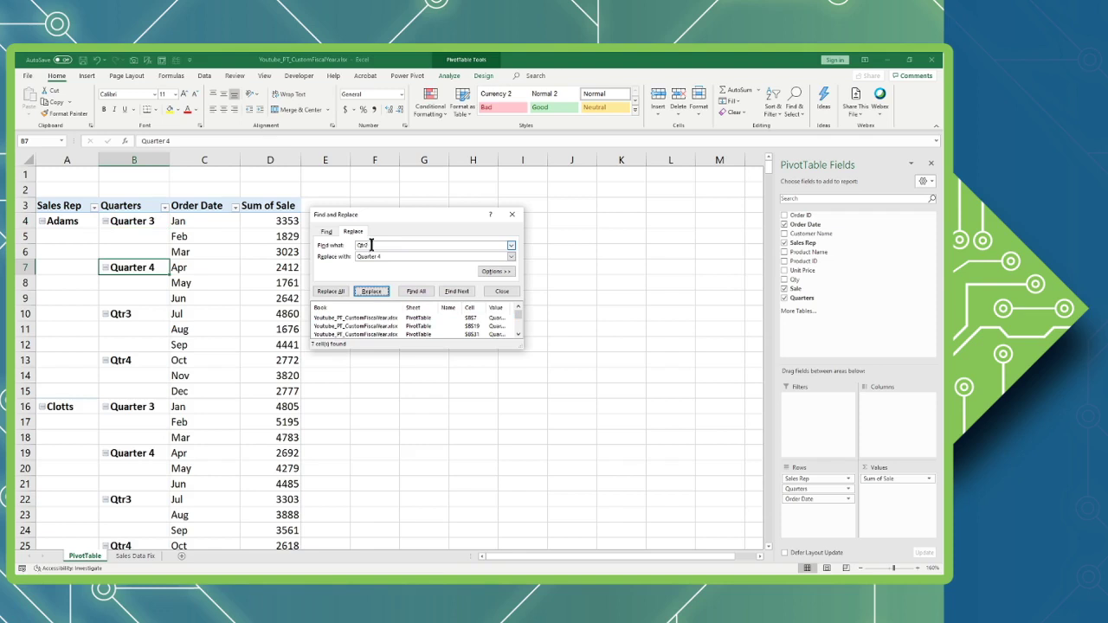
# Find the Qtr3 labels and replace them with Quarter 1.
pyautogui.click(366, 245)
pyautogui.doubleClick(379, 257)
pyautogui.click(416, 290)
pyautogui.click(371, 290)
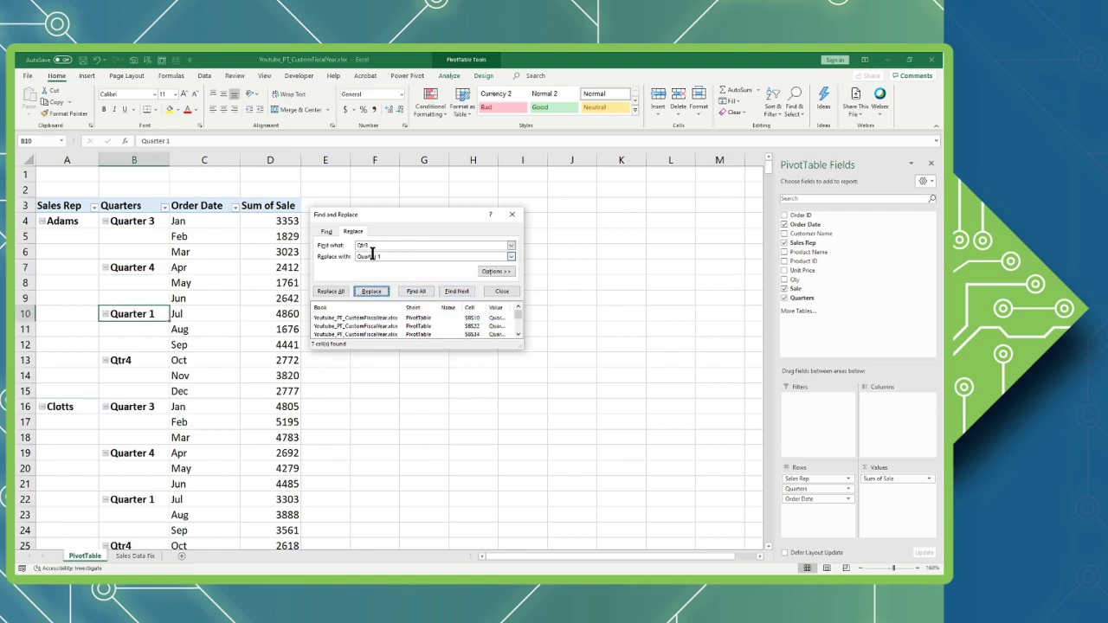
# Find the Qtr4 labels, replace them with Quarter 2, and close Find and Replace.
pyautogui.click(366, 245)
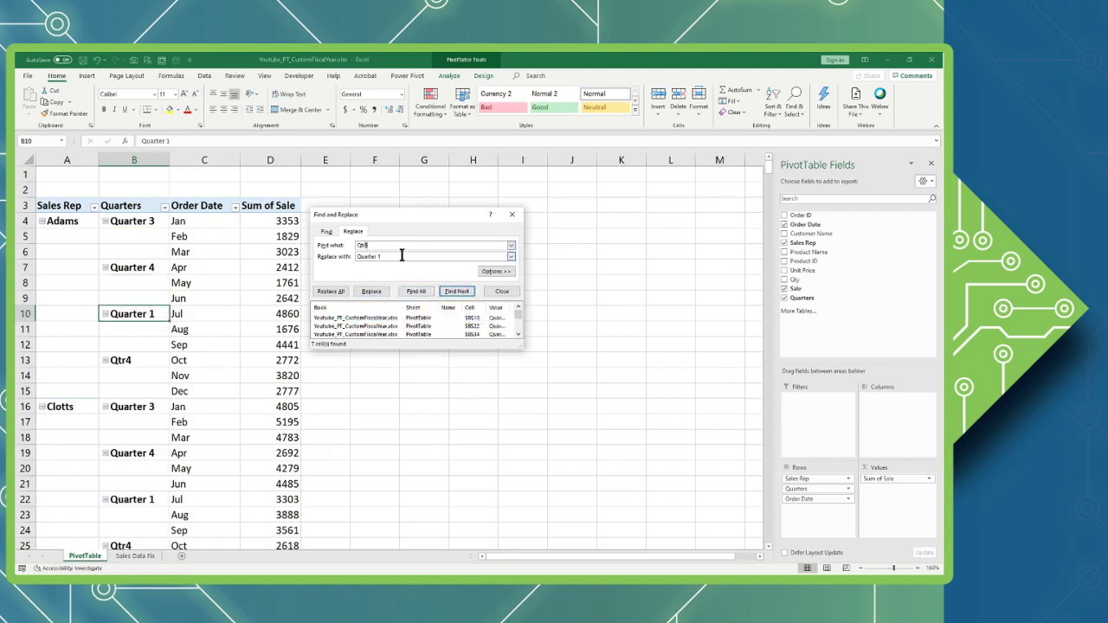
pyautogui.press('BackSpace')
pyautogui.write('4')
pyautogui.doubleClick(379, 256)
pyautogui.write('4')
pyautogui.write('2')
pyautogui.click(456, 291)
pyautogui.click(379, 294)
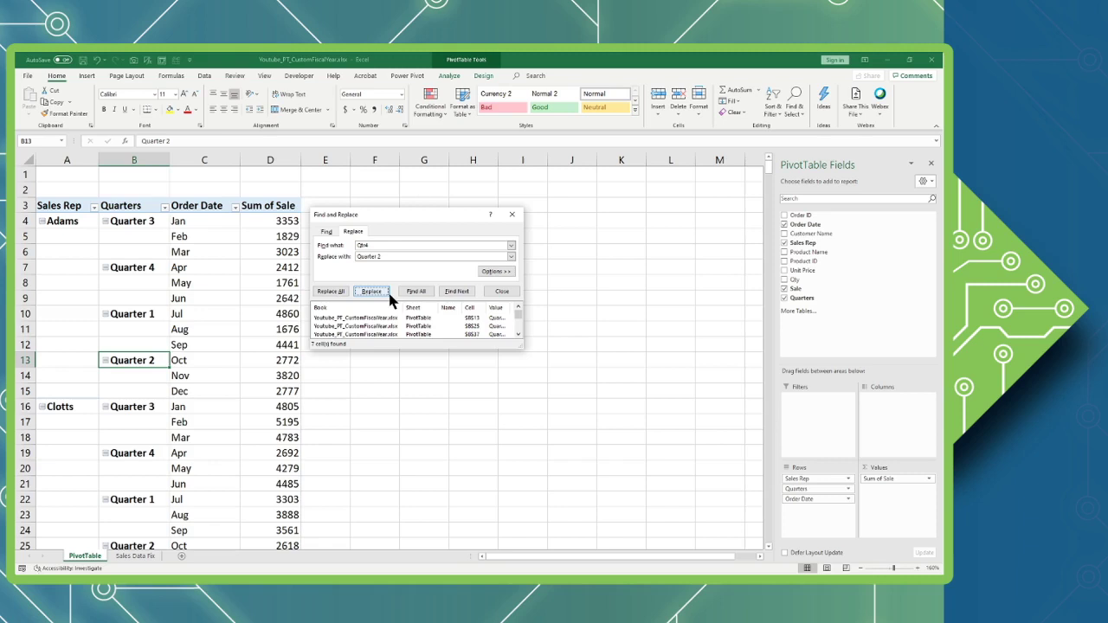
pyautogui.click(504, 292)
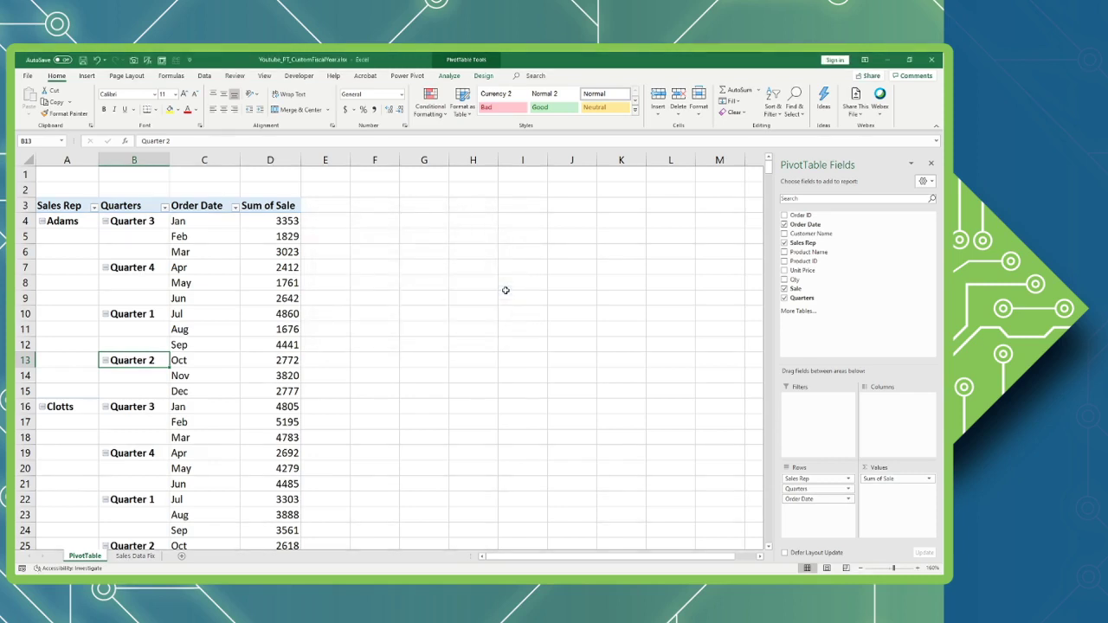
# Sort the Quarters field from oldest to newest and rename the Order Date header as Months.
pyautogui.click(165, 207)
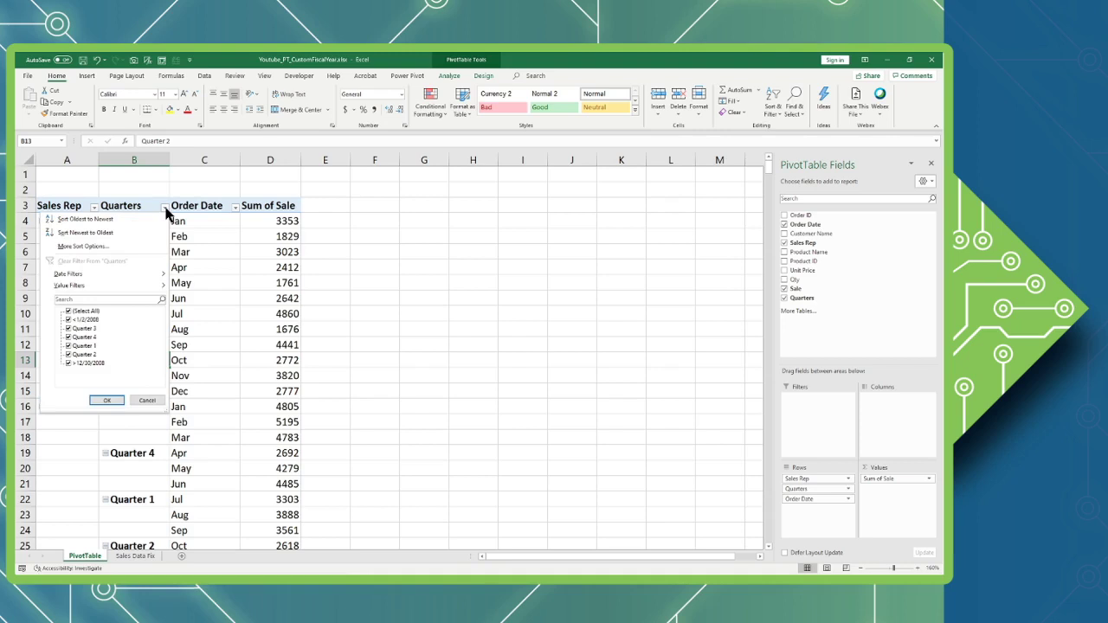
pyautogui.click(98, 223)
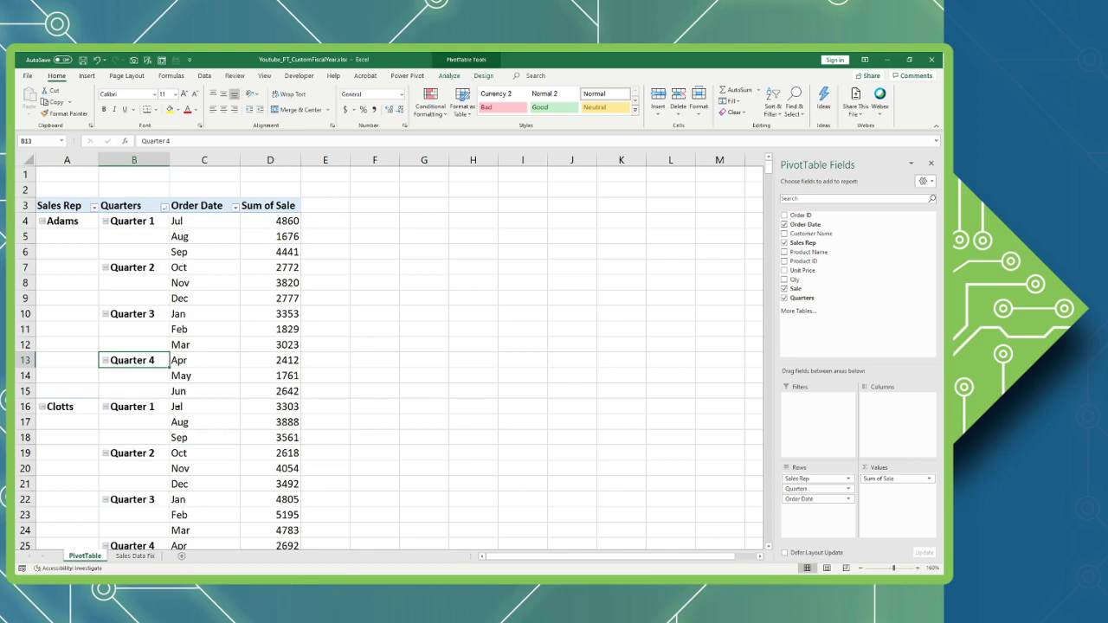
pyautogui.click(197, 206)
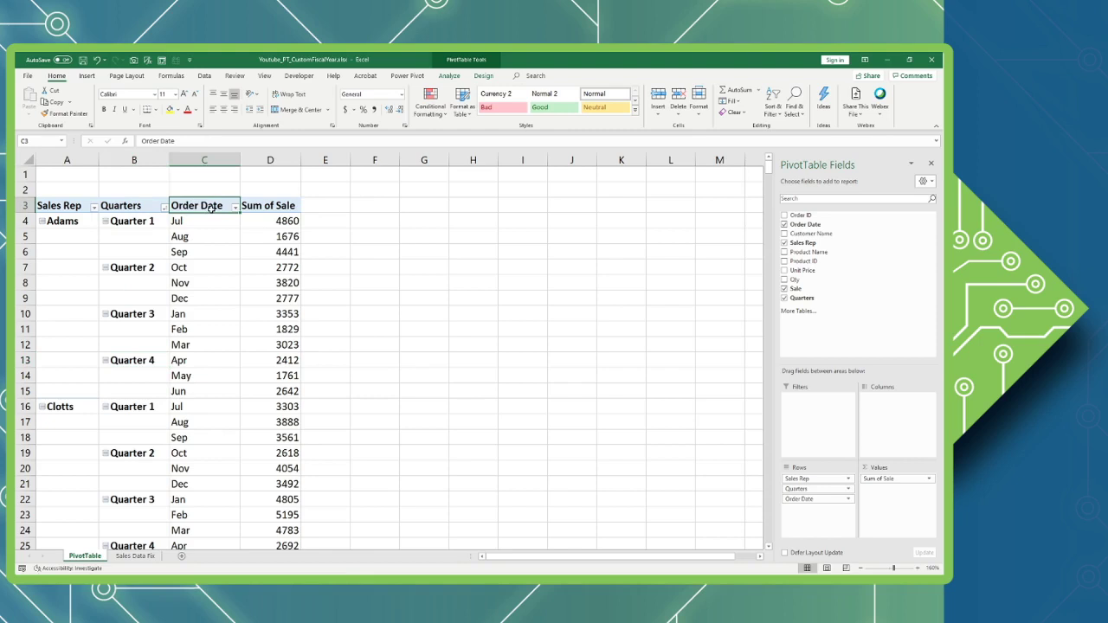
pyautogui.write('Months')
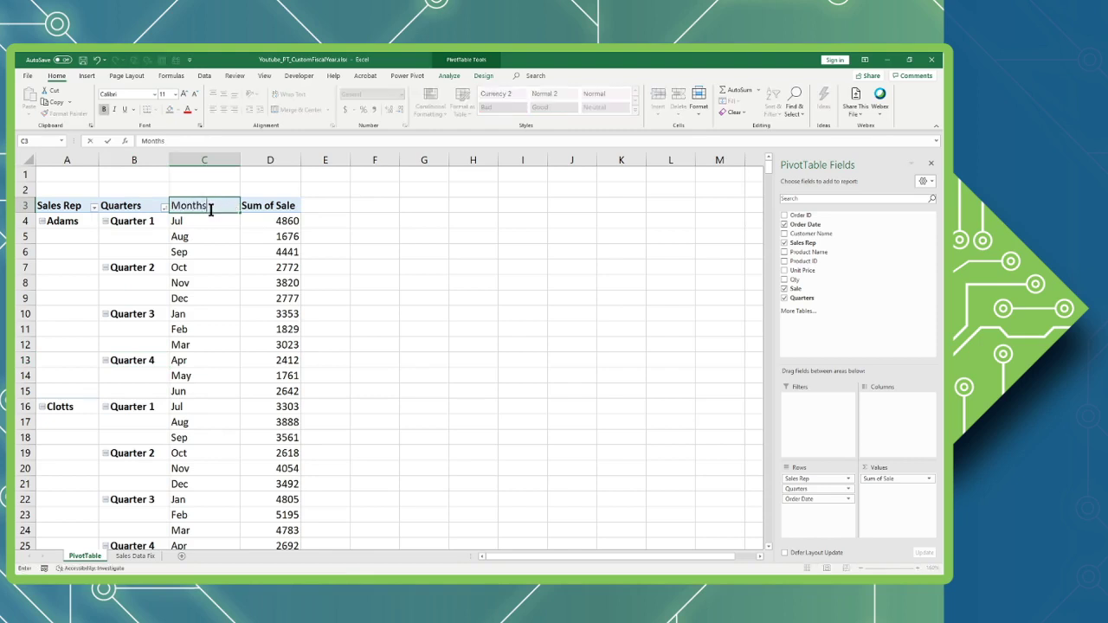
pyautogui.click(160, 253)
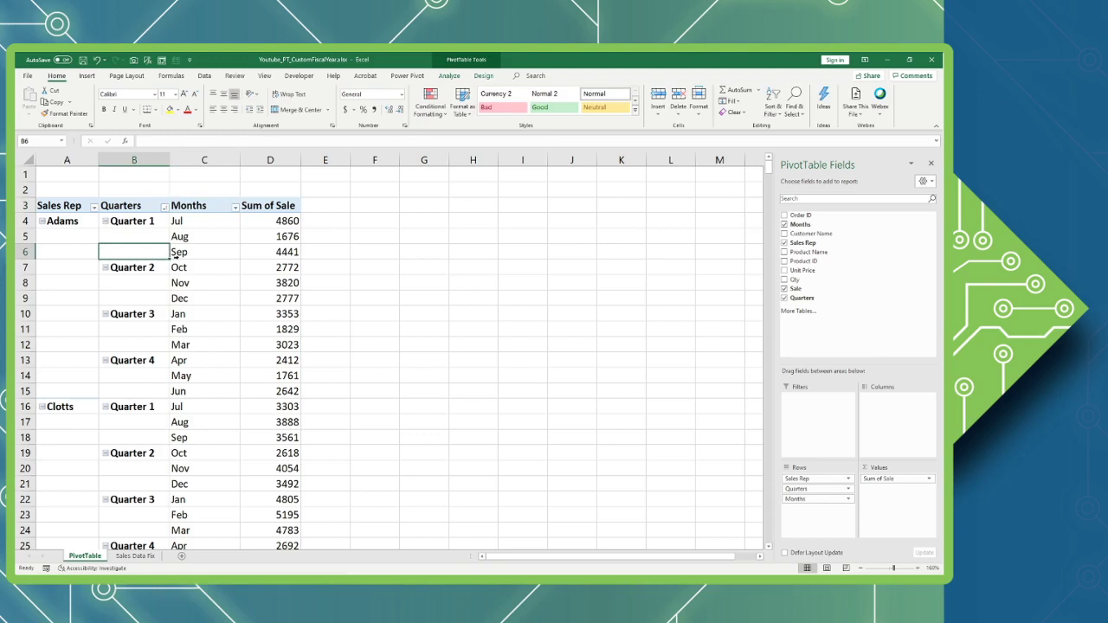